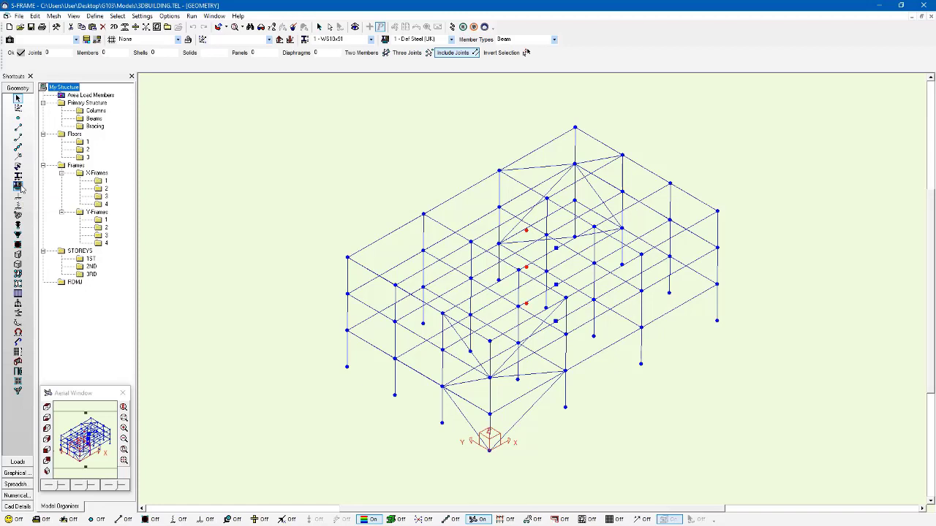
# Define new floor panels as membrane quad mesh, 150 mm thick, in 3 - Def Concrete (ST)
pyautogui.click(19, 273)
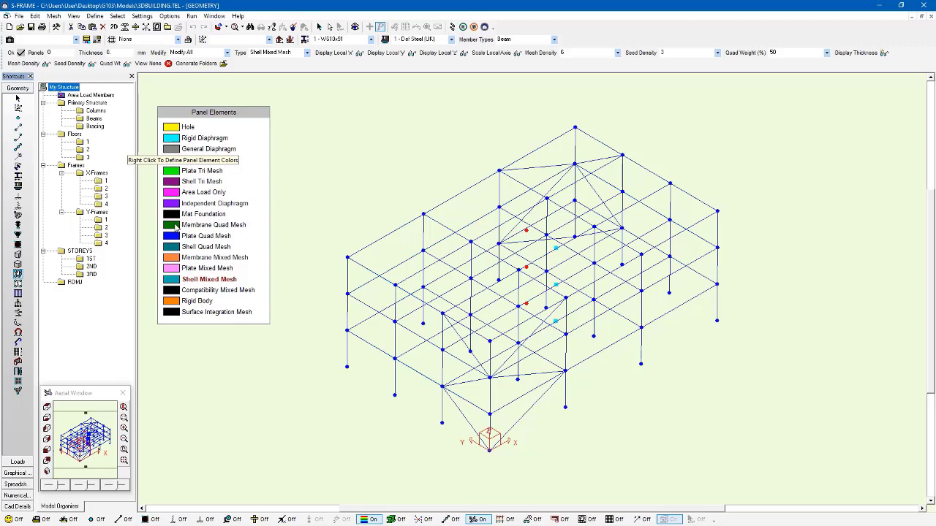
pyautogui.click(175, 227)
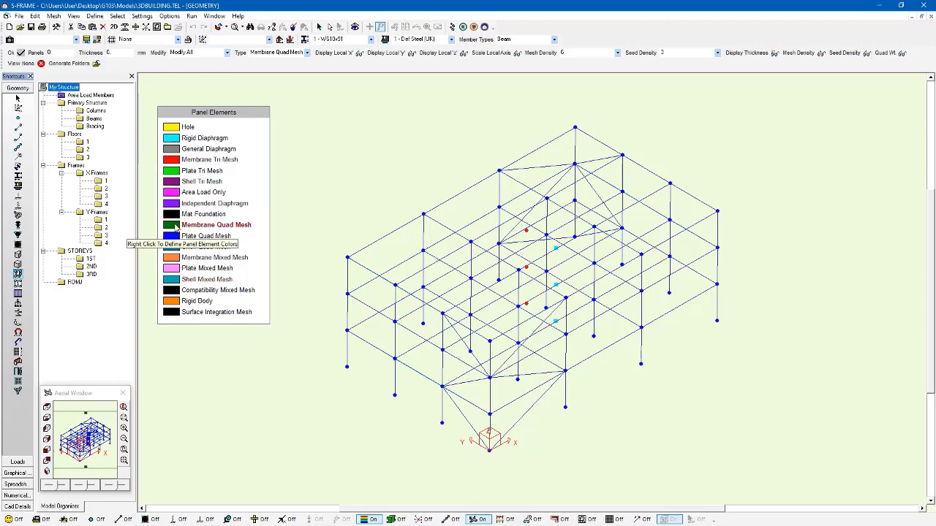
pyautogui.click(121, 54)
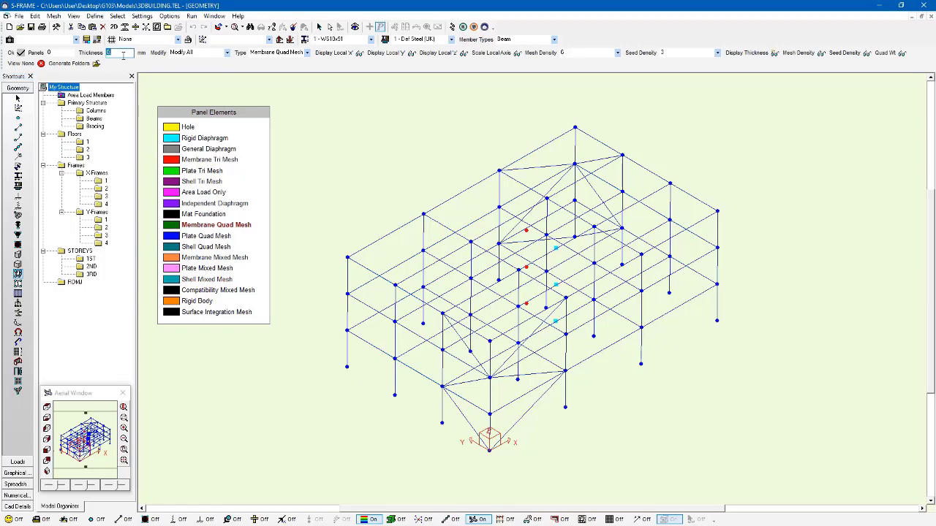
pyautogui.write('150')
pyautogui.click(450, 40)
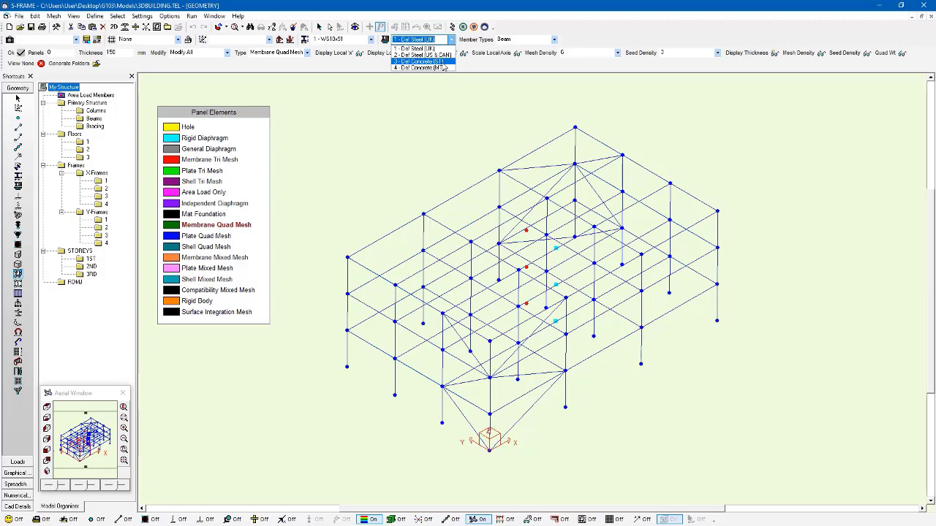
pyautogui.click(442, 63)
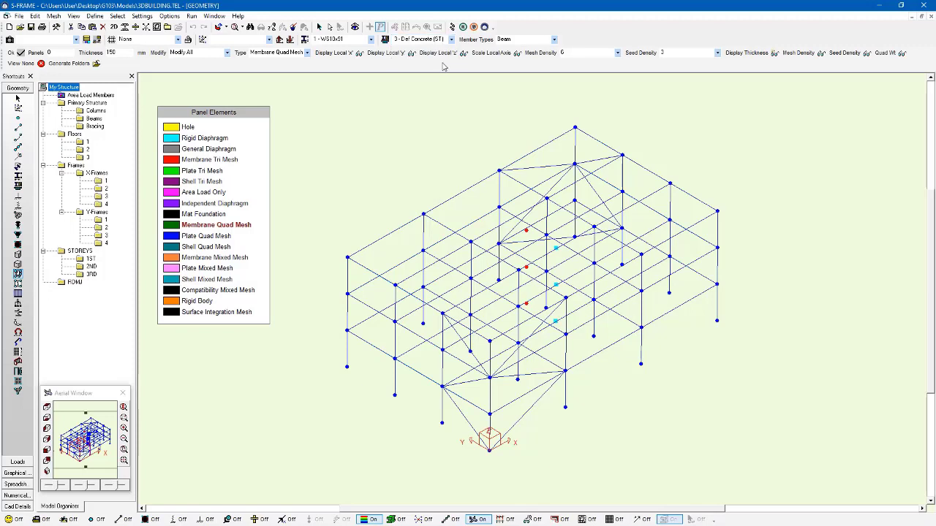
# Enter a panel mesh density of 10 and a seed density of 1
pyautogui.doubleClick(602, 54)
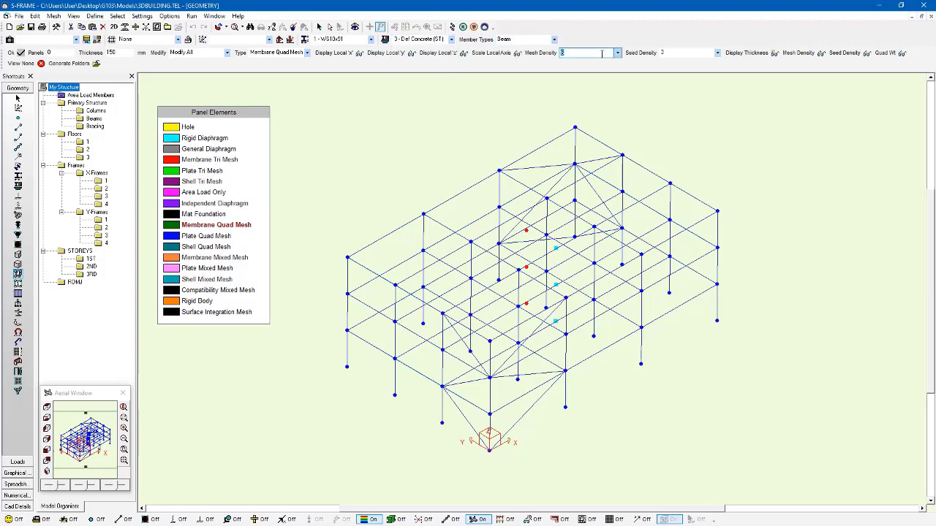
pyautogui.write('1')
pyautogui.click(689, 57)
pyautogui.doubleClick(690, 54)
pyautogui.write('1')
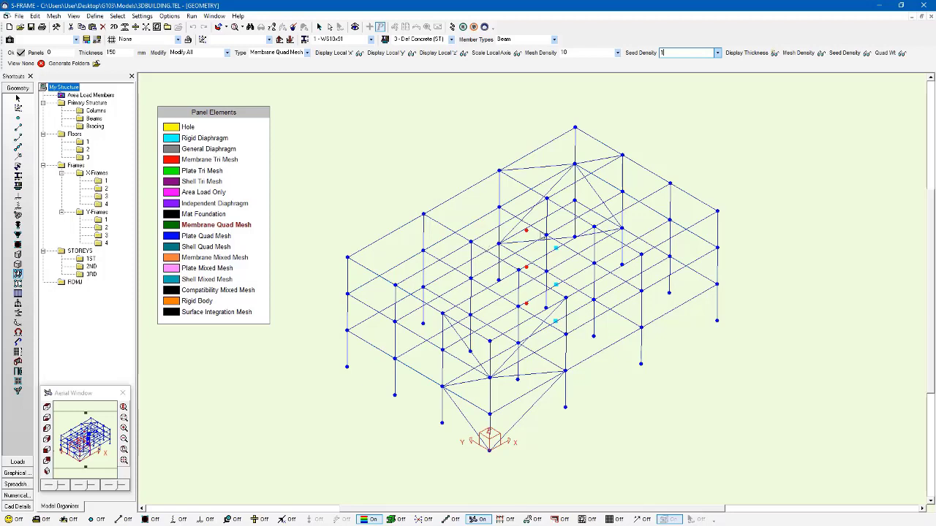
# Commit the densities, mesh the window-selected floor panels and accept the mesh quality prompt
pyautogui.press('Return')
pyautogui.moveTo(541, 224); pyautogui.dragTo(573, 339)
pyautogui.click(159, 29)
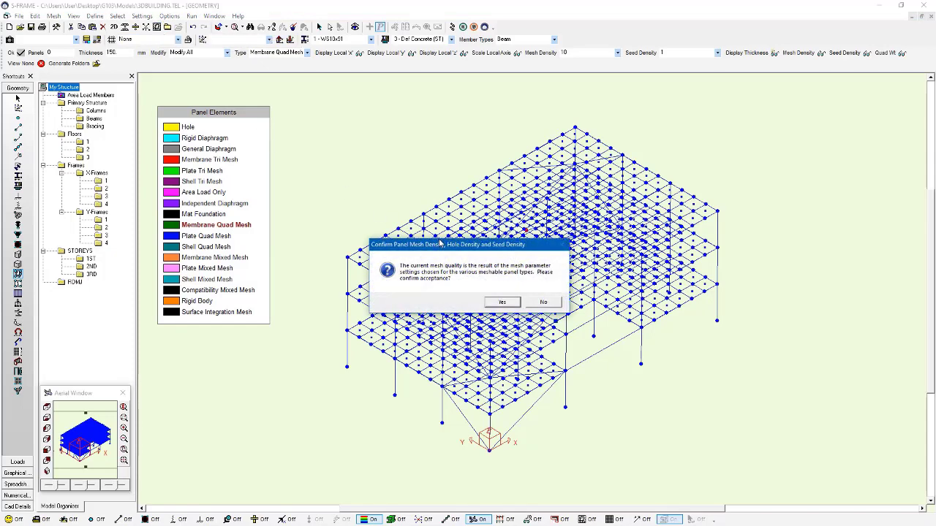
pyautogui.moveTo(441, 243); pyautogui.dragTo(300, 85)
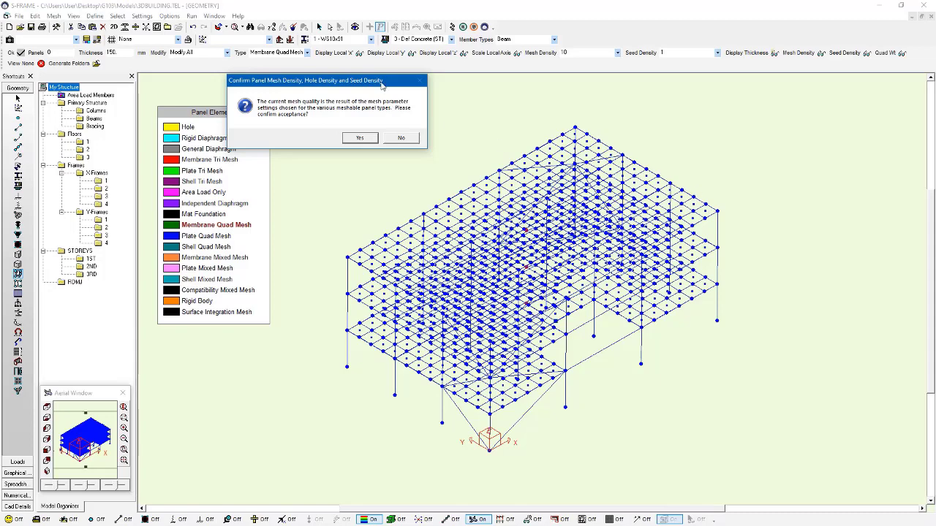
pyautogui.moveTo(385, 80); pyautogui.dragTo(421, 120)
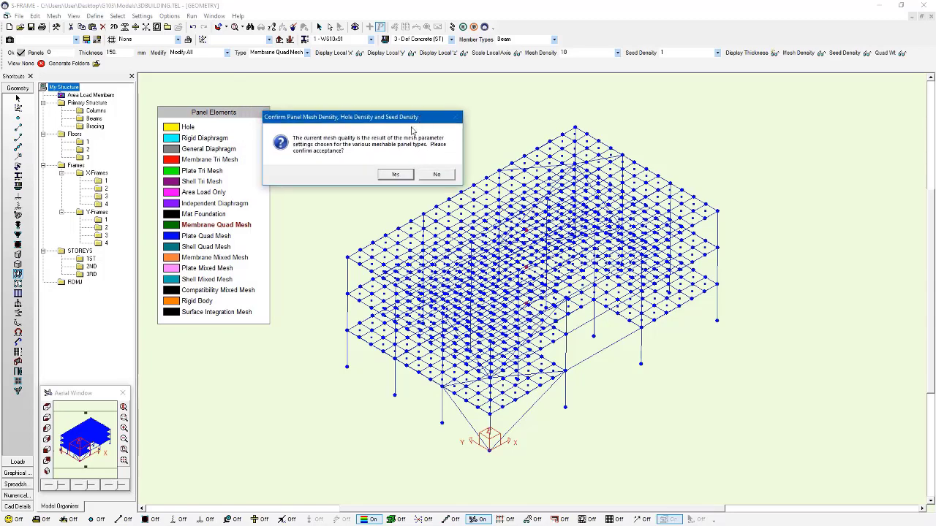
pyautogui.click(395, 175)
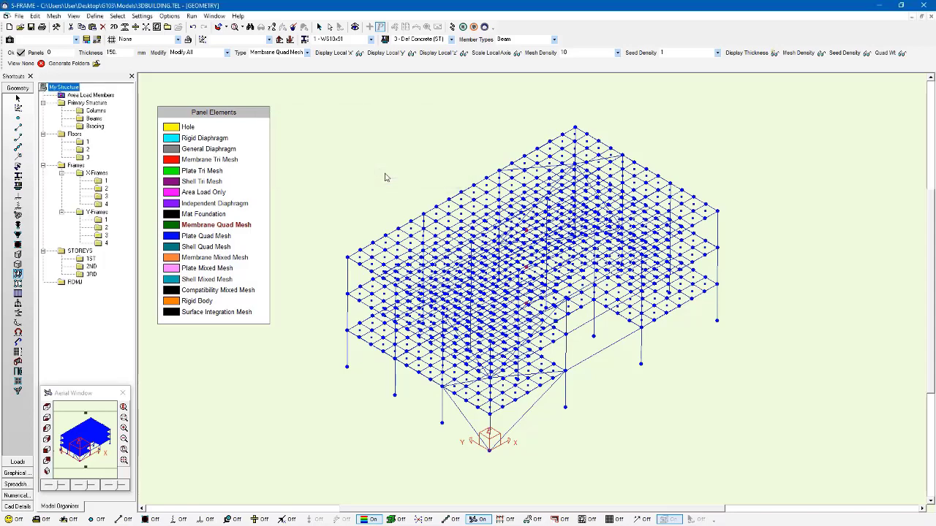
# Label every meshed quadrilateral floor element with its thickness, each reading 150.000 mm
pyautogui.click(19, 245)
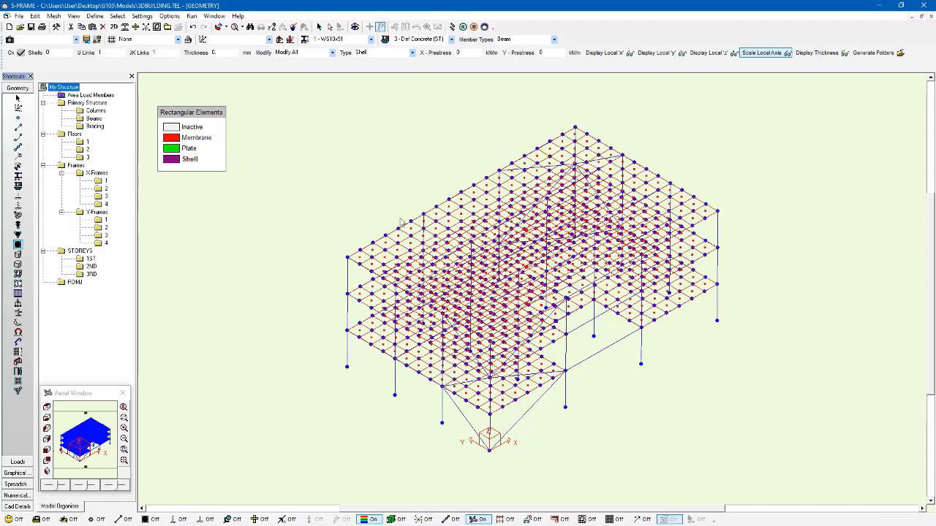
pyautogui.scroll(3, 408, 253)
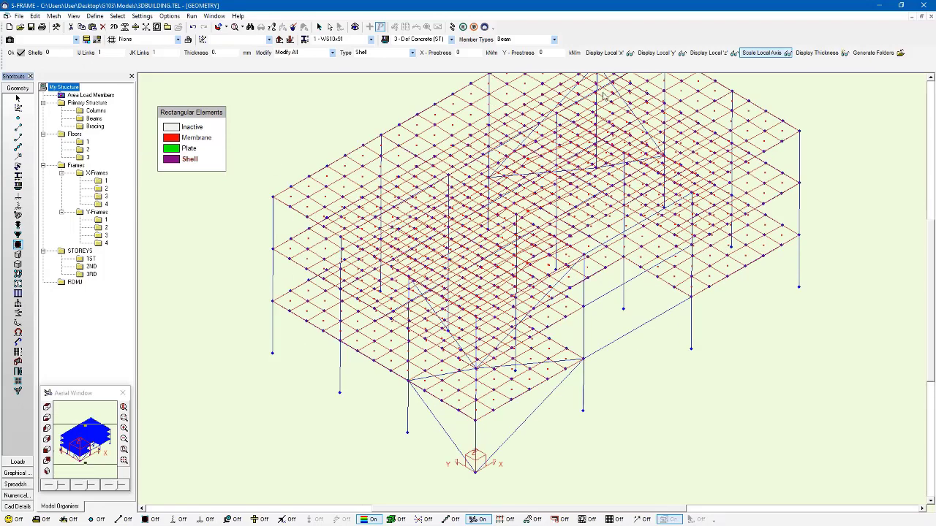
pyautogui.click(813, 54)
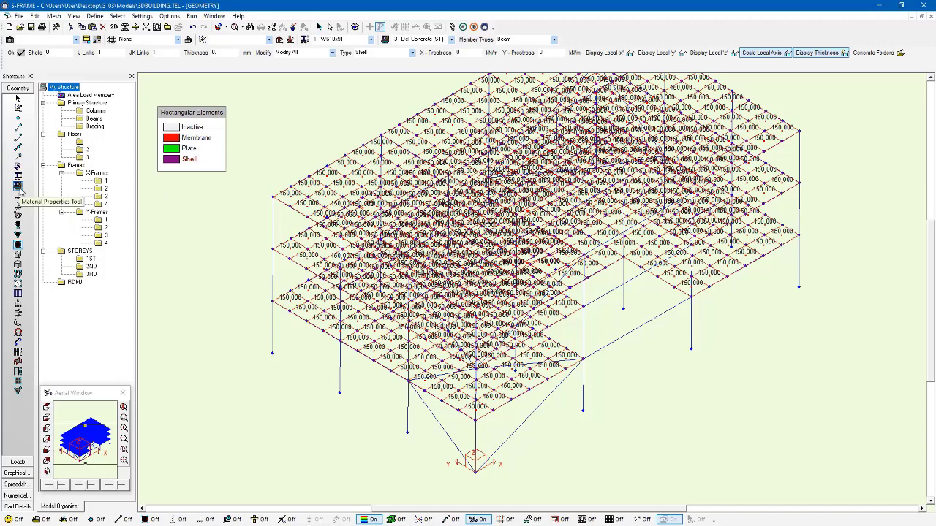
# Show the m2/m3 material labels on the elements, then run the structural analysis
pyautogui.click(18, 186)
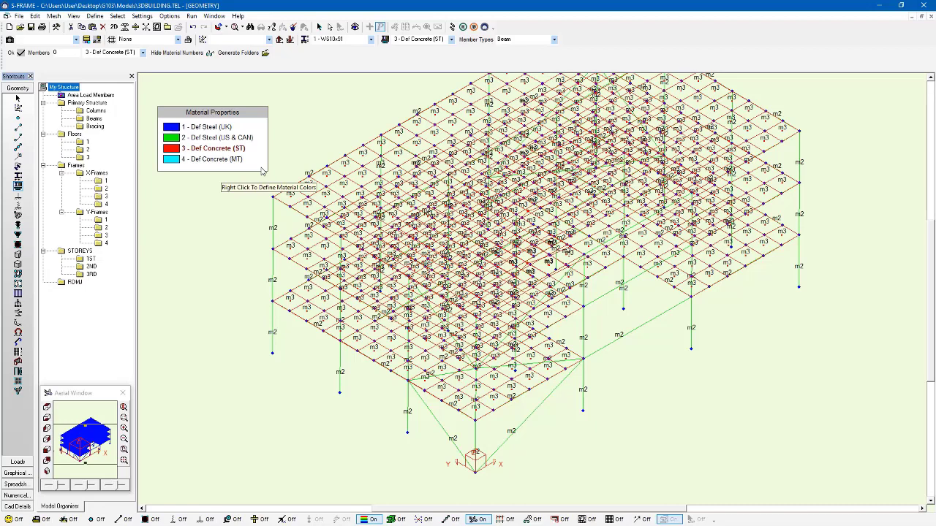
pyautogui.click(451, 27)
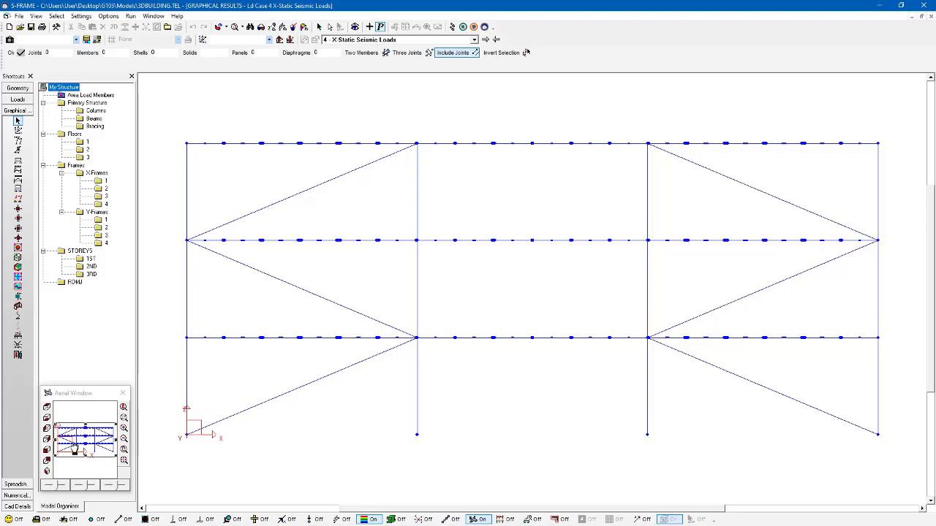
# Plot the 3-D building's deflected shape with Dx values in mm for load case 4
pyautogui.click(48, 472)
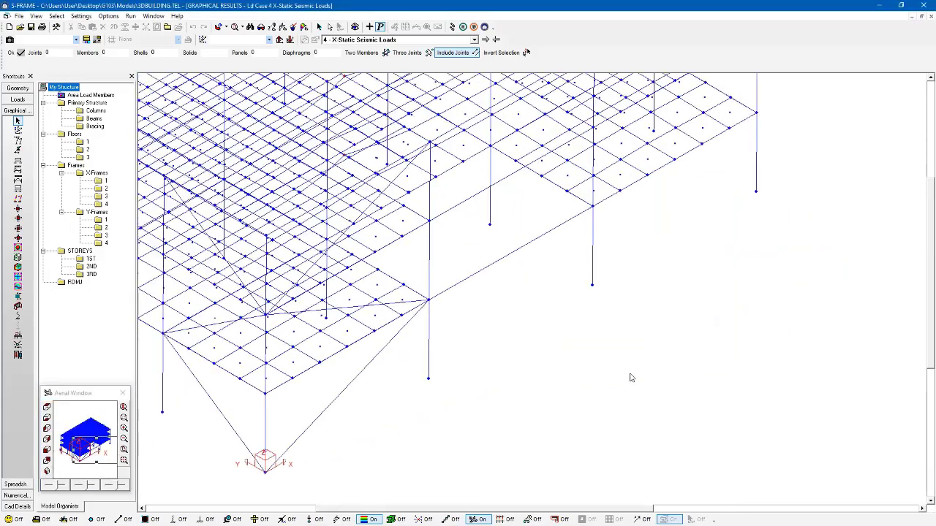
pyautogui.moveTo(583, 289); pyautogui.dragTo(554, 295, button='middle')
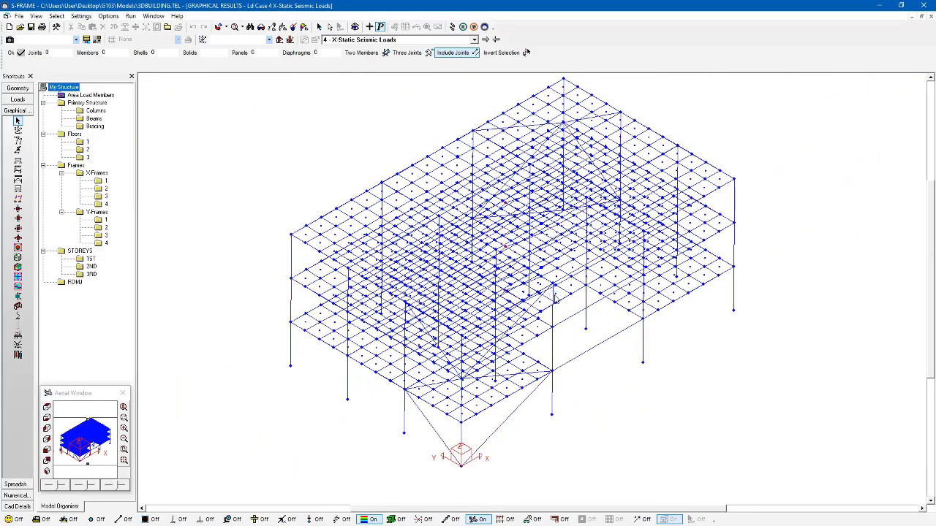
pyautogui.click(19, 142)
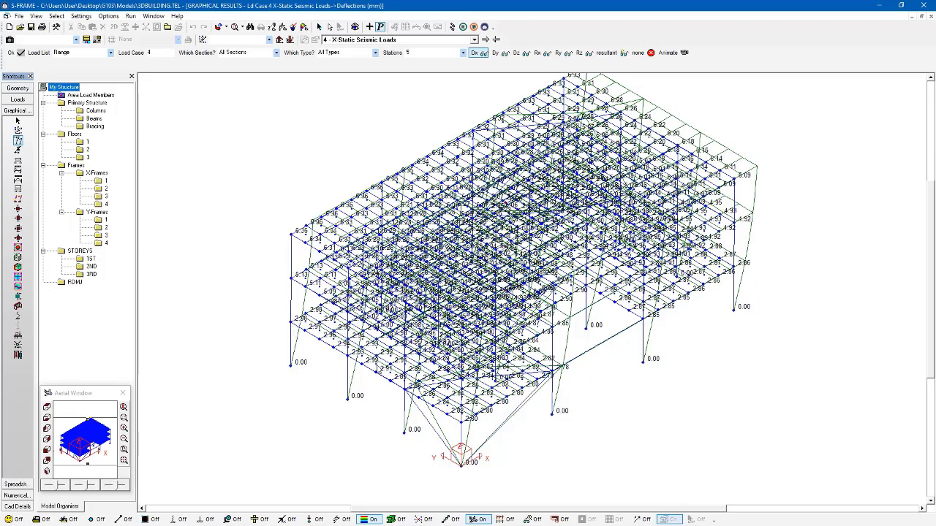
# Show X-Frame 2's deflections in elevation, then return to the full 3-D building view
pyautogui.click(98, 190)
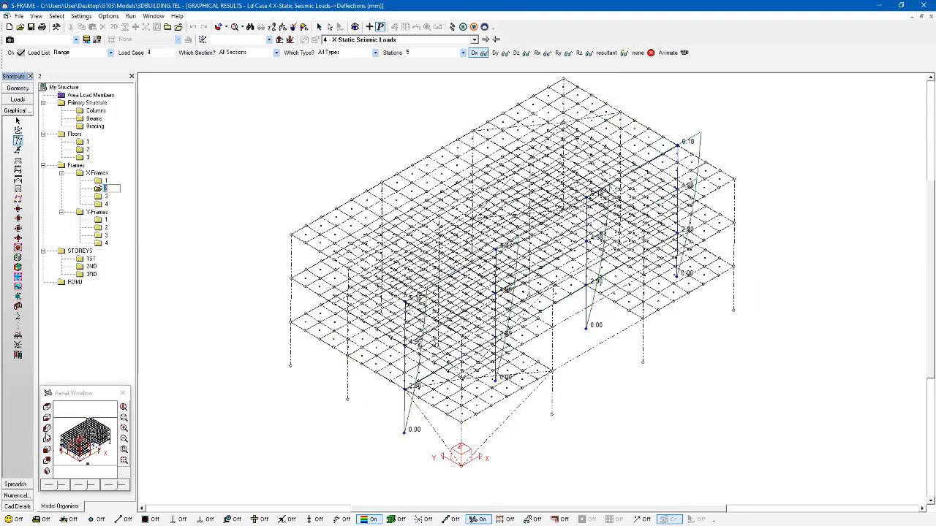
pyautogui.click(46, 450)
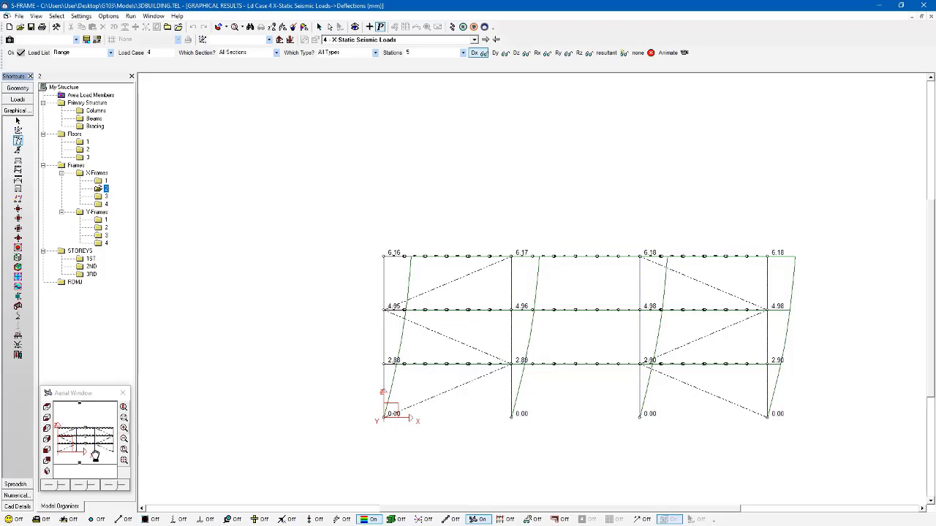
pyautogui.click(47, 472)
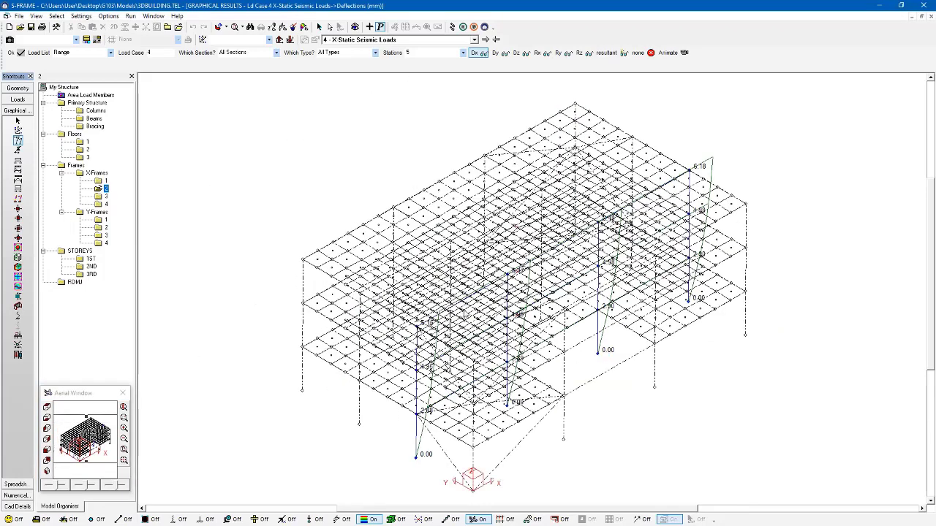
# Select My Structure and contour Global Fx (kN/m) across the floor shells, -17.15 to 16.61
pyautogui.click(17, 120)
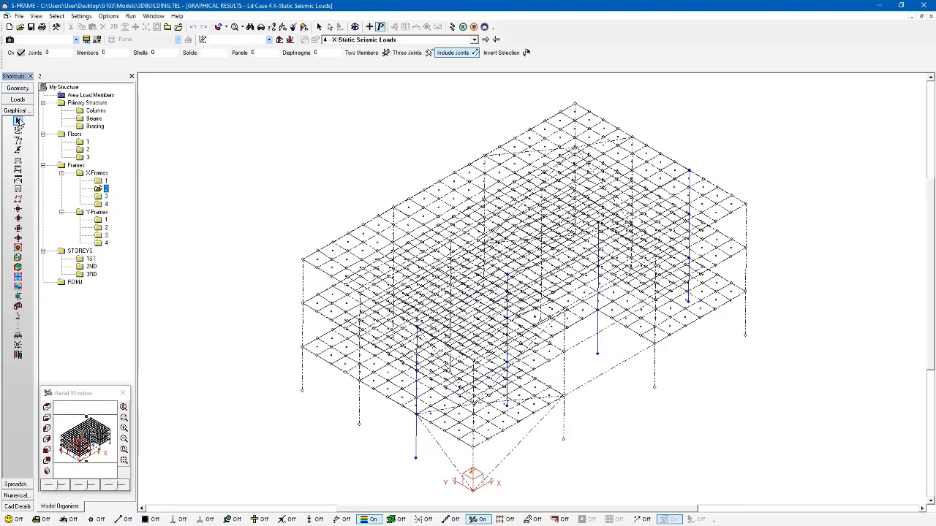
pyautogui.click(62, 87)
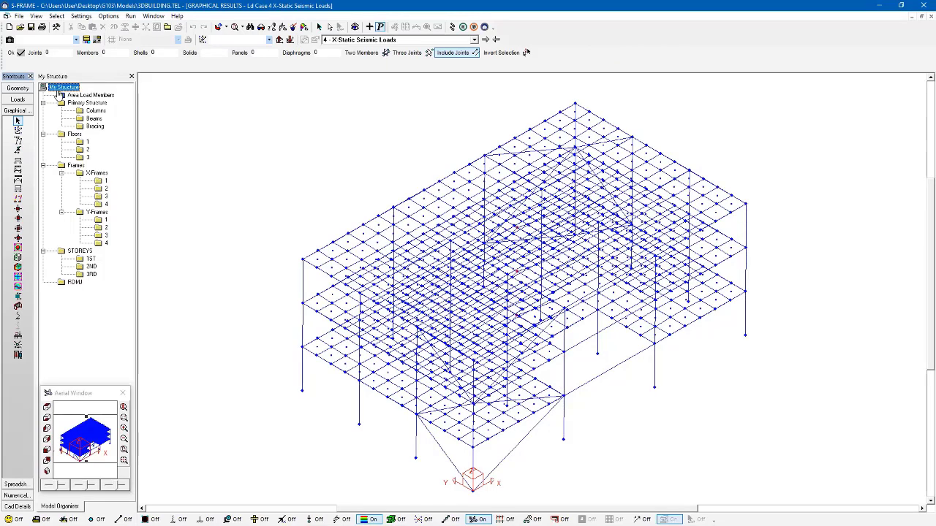
pyautogui.click(17, 249)
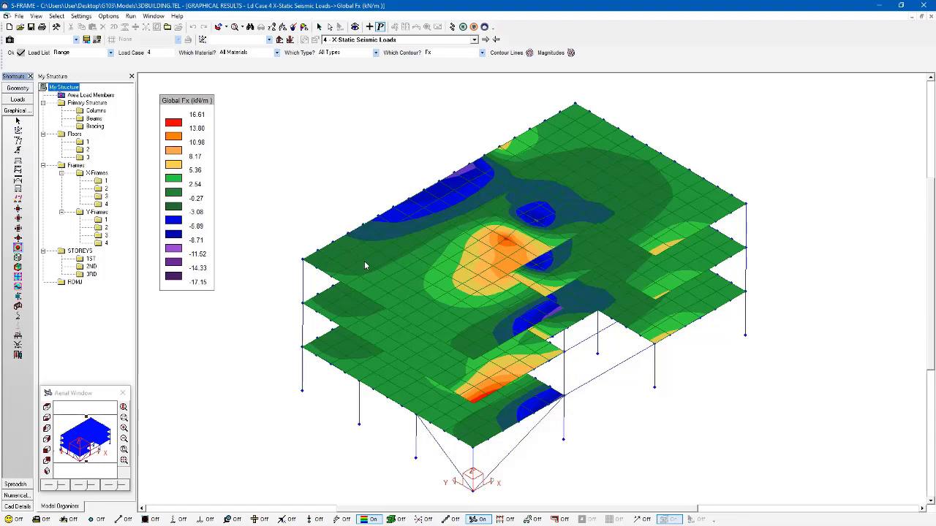
# Change every floor quad element from membrane to Shell using Modify Type Only
pyautogui.click(29, 88)
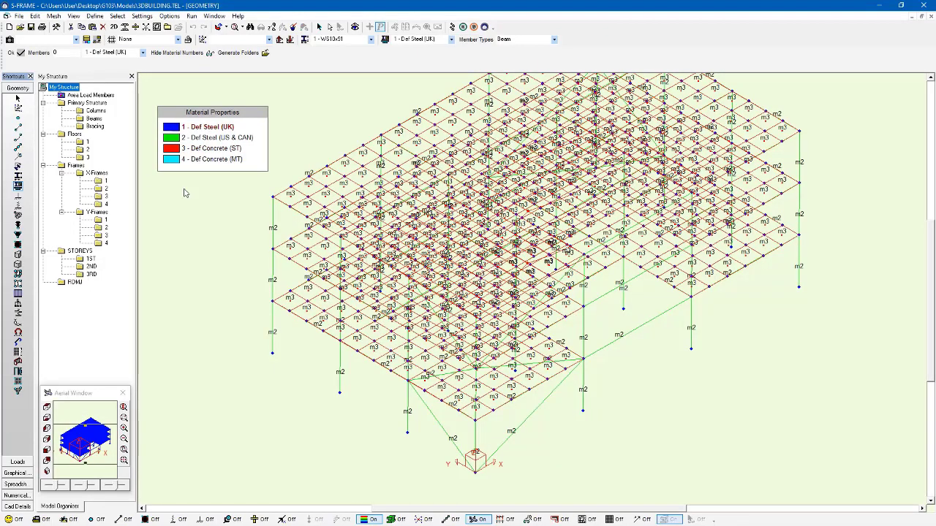
pyautogui.click(17, 245)
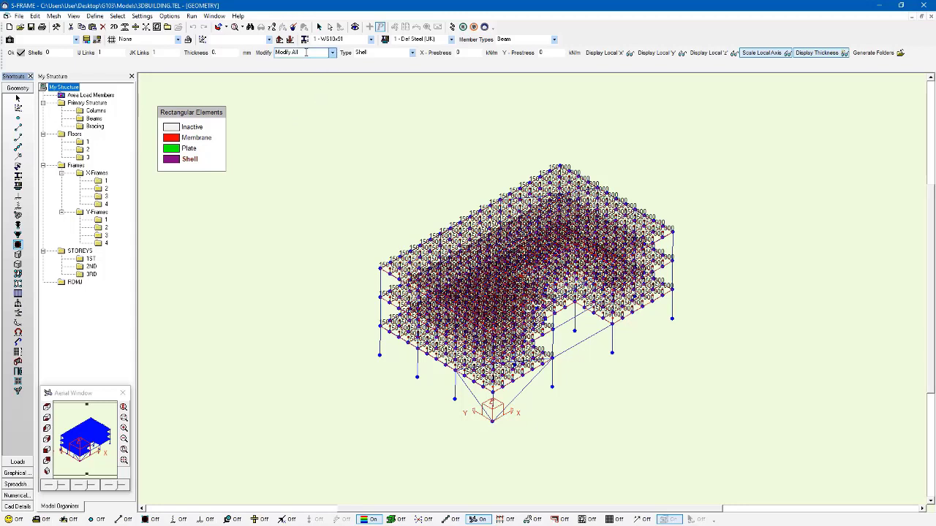
pyautogui.click(334, 53)
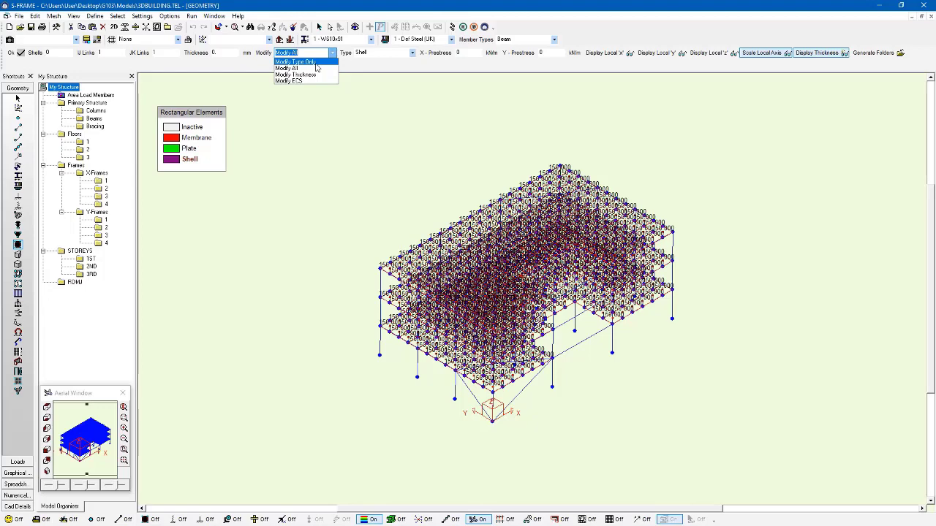
pyautogui.click(307, 61)
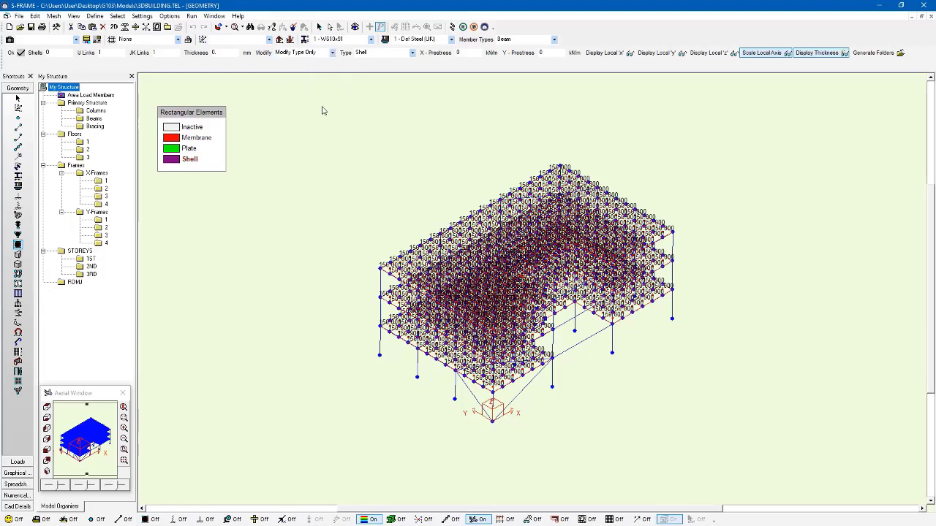
pyautogui.moveTo(322, 110); pyautogui.dragTo(790, 426)
# Switch to load definition and open the Edit Load Status window
pyautogui.click(17, 461)
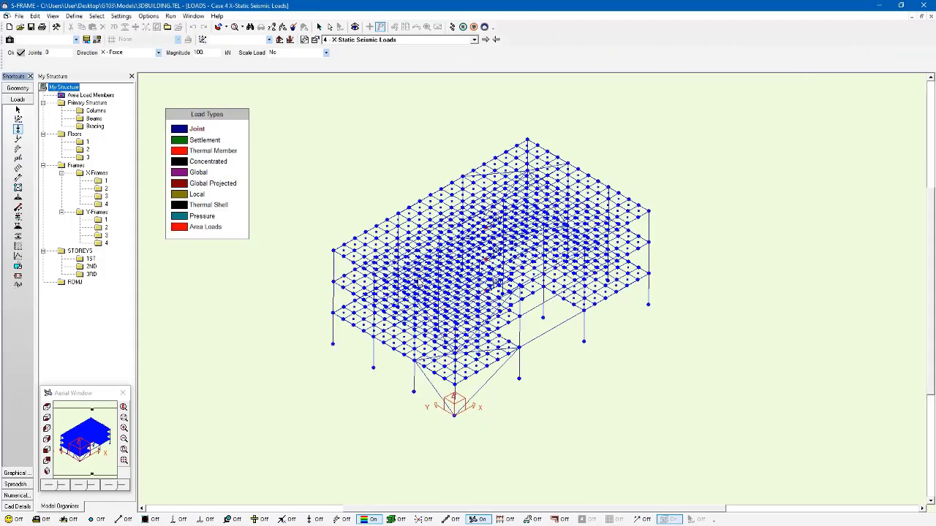
pyautogui.click(361, 40)
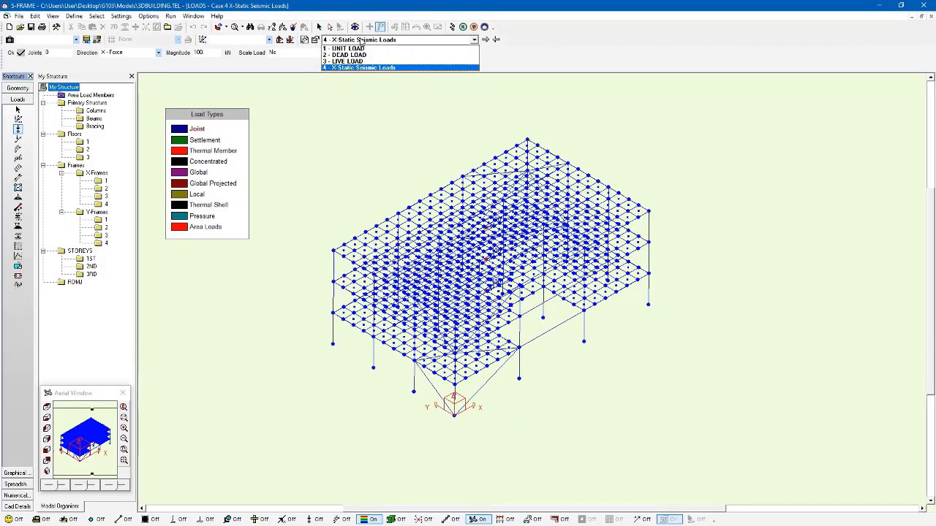
pyautogui.click(360, 40)
pyautogui.click(361, 40)
pyautogui.click(316, 41)
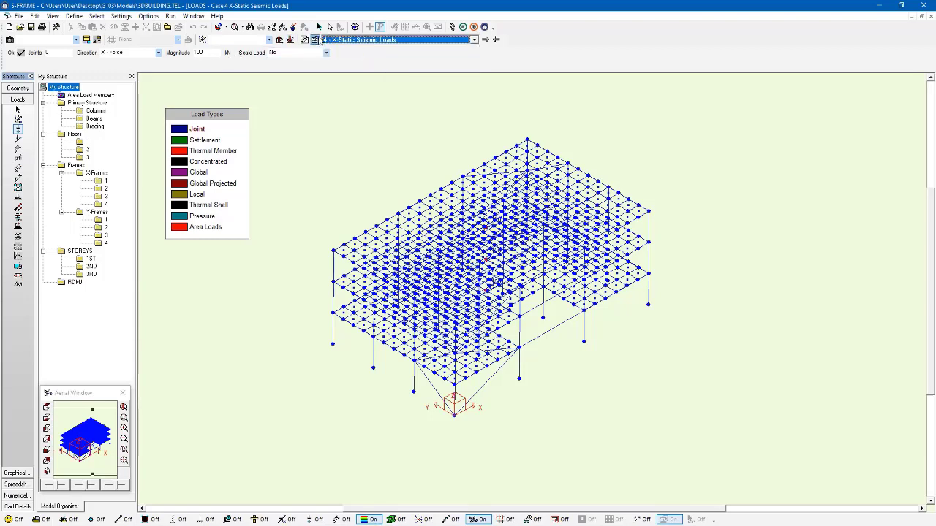
pyautogui.click(315, 40)
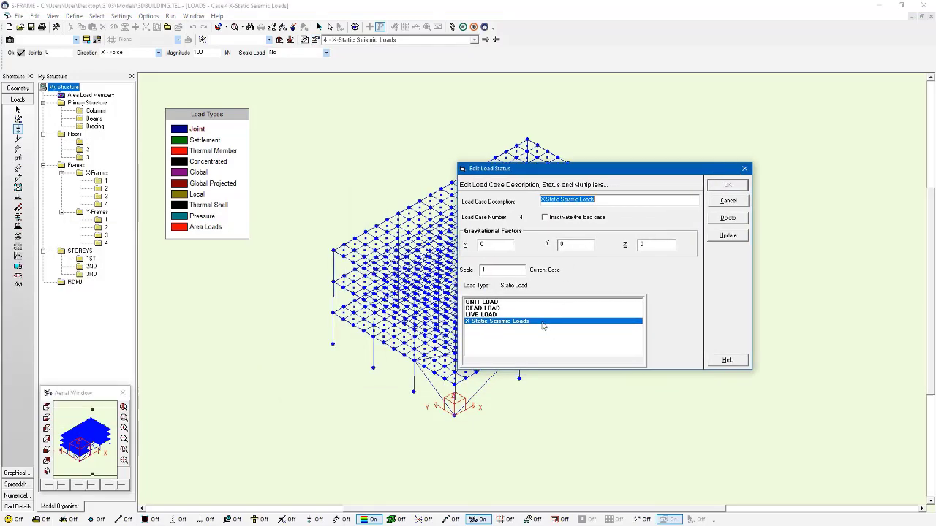
# Delete the UNIT LOAD, DEAD LOAD and LIVE LOAD cases, leaving only X-Static Seismic Loads
pyautogui.click(503, 302)
pyautogui.click(727, 218)
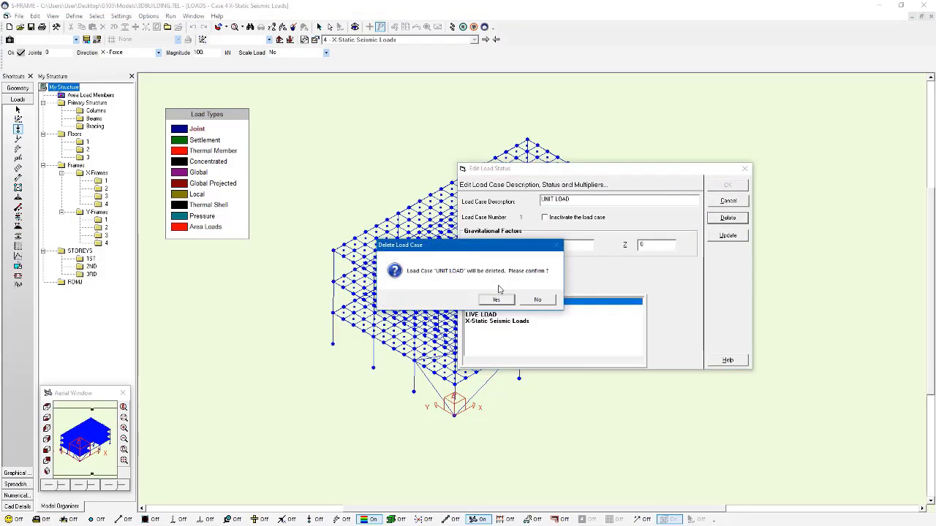
pyautogui.click(503, 301)
pyautogui.click(728, 218)
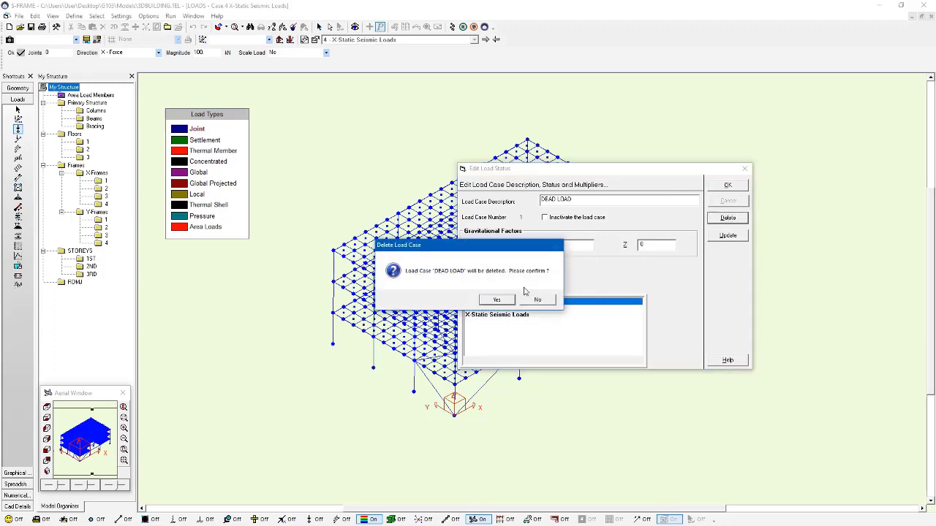
pyautogui.click(504, 300)
pyautogui.click(727, 218)
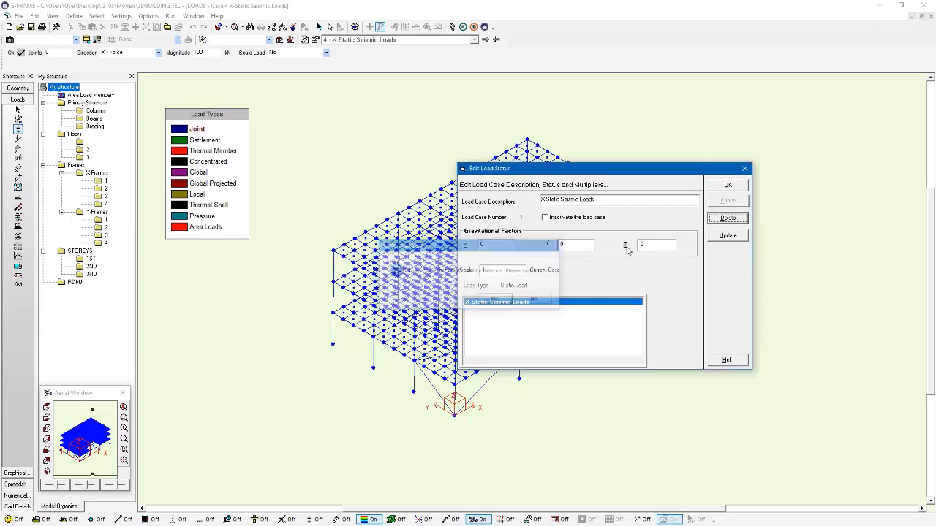
pyautogui.click(727, 186)
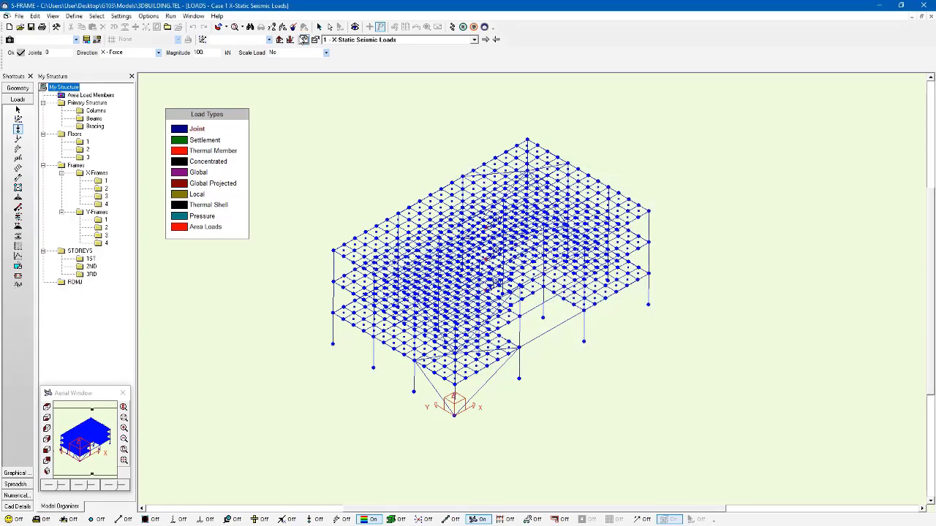
# Create a new load case named 'Pressure Load'
pyautogui.click(302, 39)
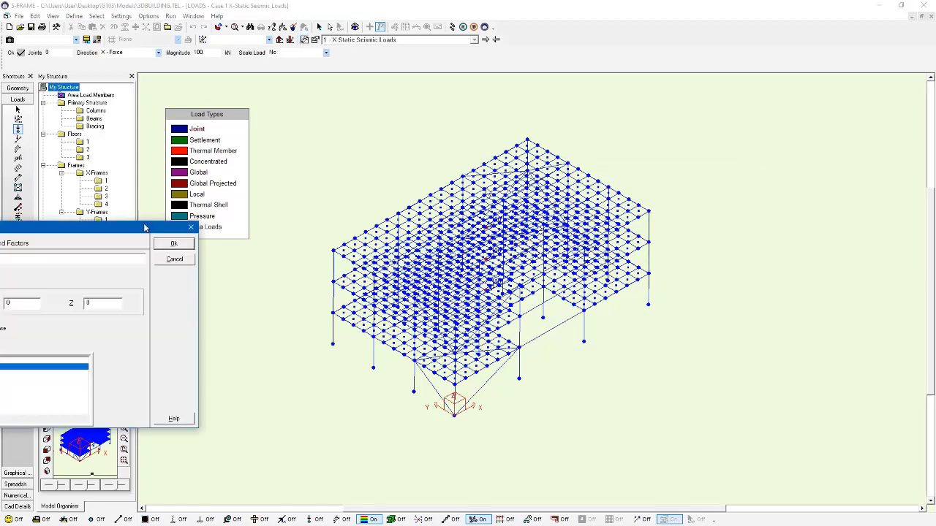
pyautogui.moveTo(446, 196); pyautogui.dragTo(610, 149)
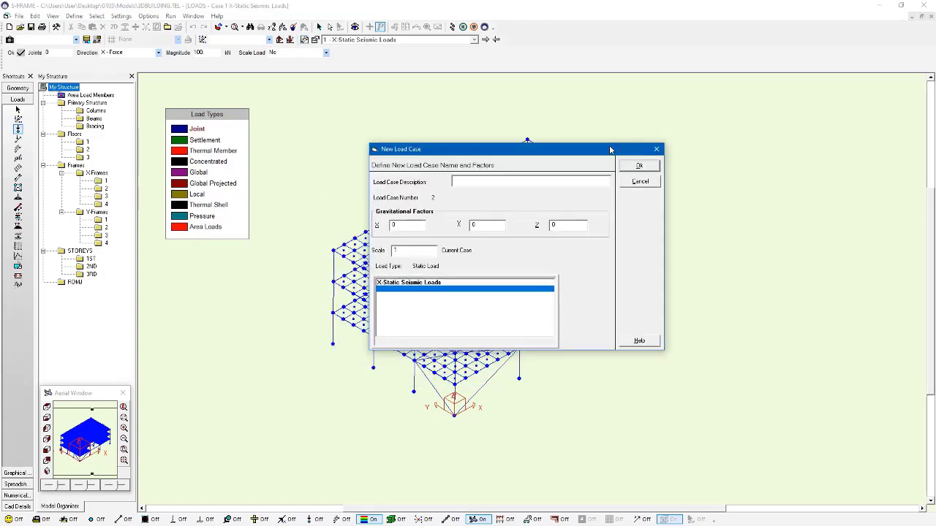
pyautogui.write('Pressure Load')
pyautogui.click(642, 167)
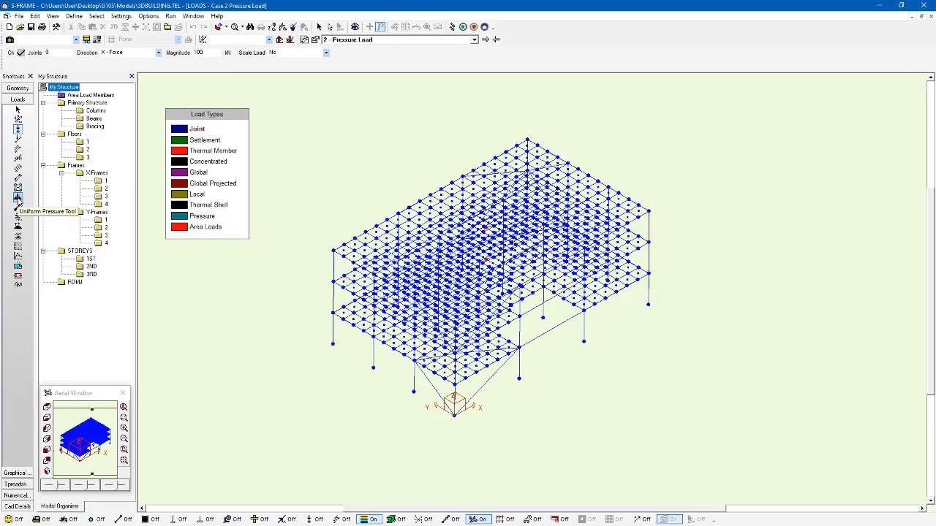
# Apply a -2 kN/m² Global Z uniform pressure to all floor shells
pyautogui.click(17, 198)
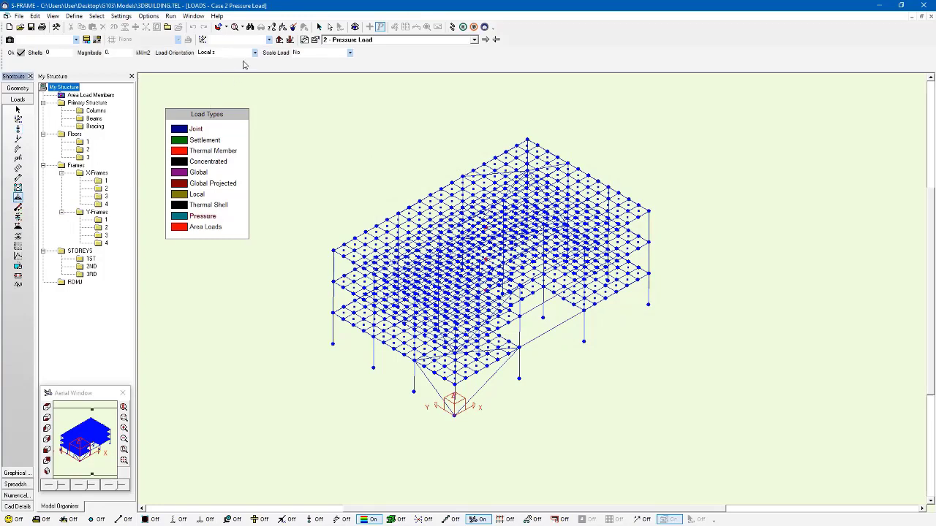
pyautogui.doubleClick(110, 53)
pyautogui.click(255, 55)
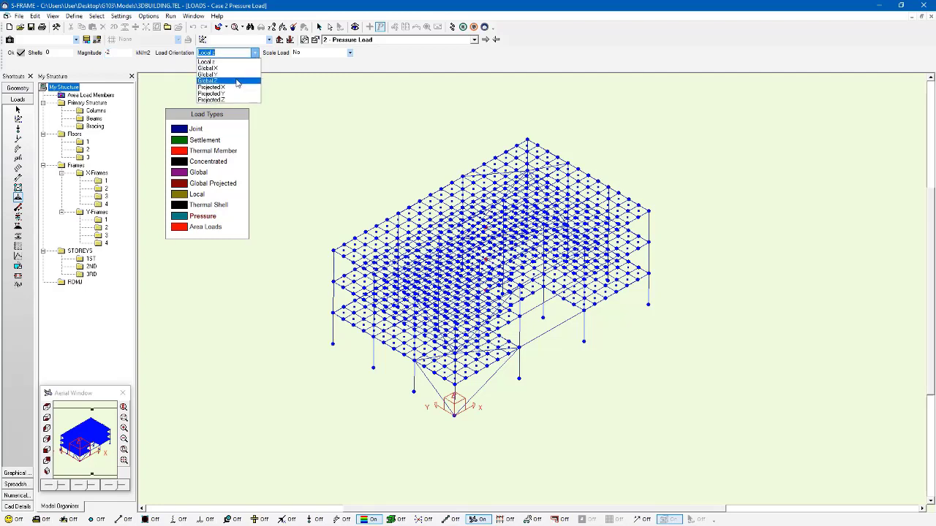
pyautogui.click(238, 81)
pyautogui.moveTo(279, 102); pyautogui.dragTo(750, 462)
pyautogui.scroll(2, 549, 355)
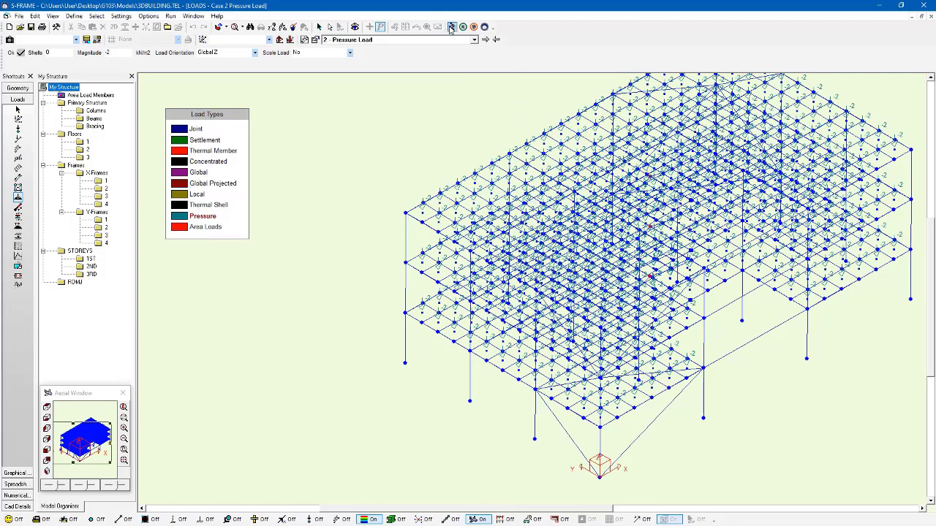
# Rerun the analysis and show Global Fx shell contours for the Pressure Load case
pyautogui.click(378, 39)
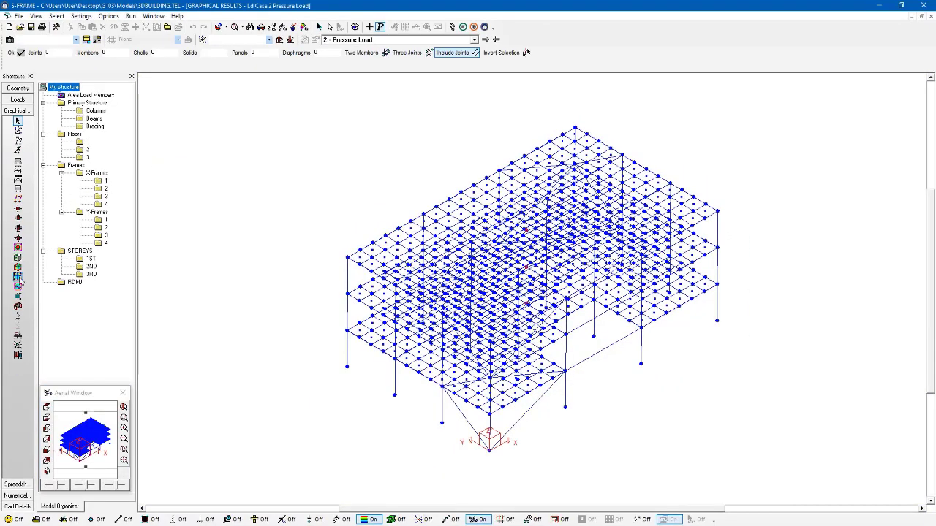
pyautogui.click(18, 248)
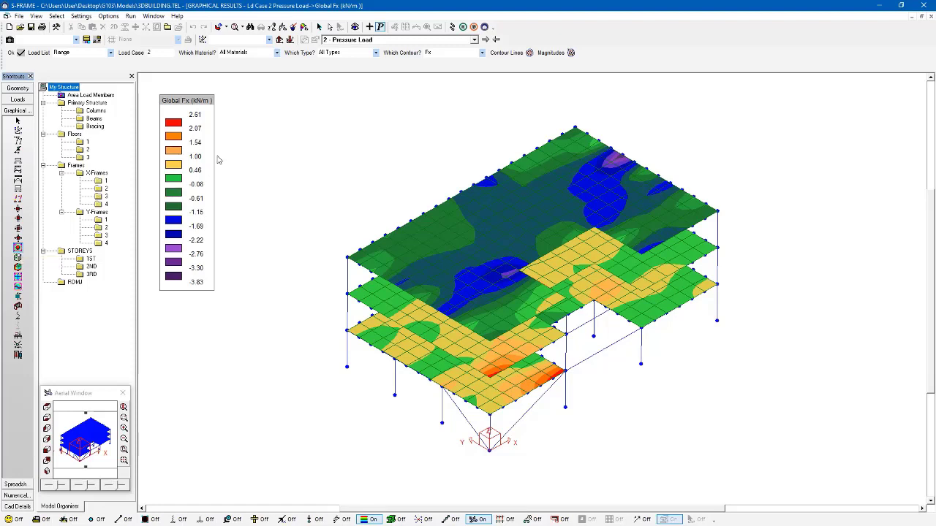
# Change the floor shell contours to show Z-Deflection
pyautogui.click(482, 52)
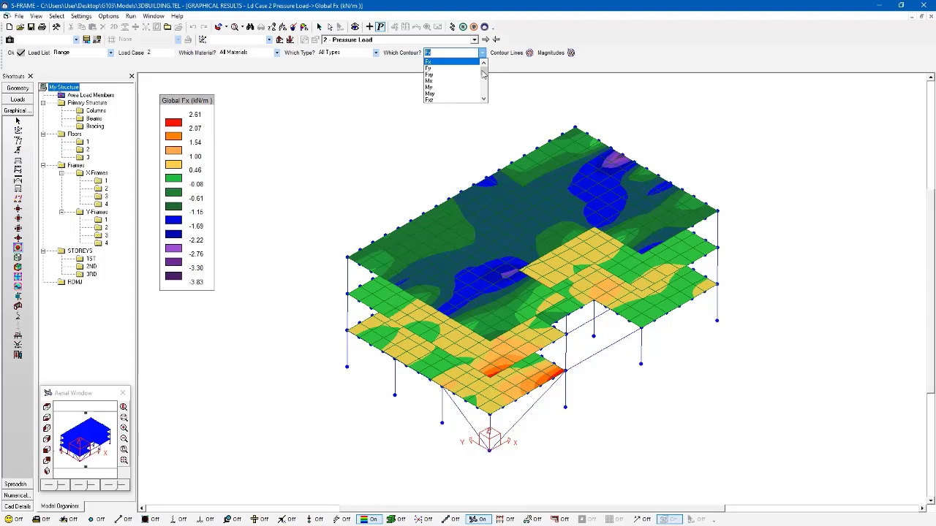
pyautogui.moveTo(483, 74); pyautogui.dragTo(486, 79)
pyautogui.click(467, 78)
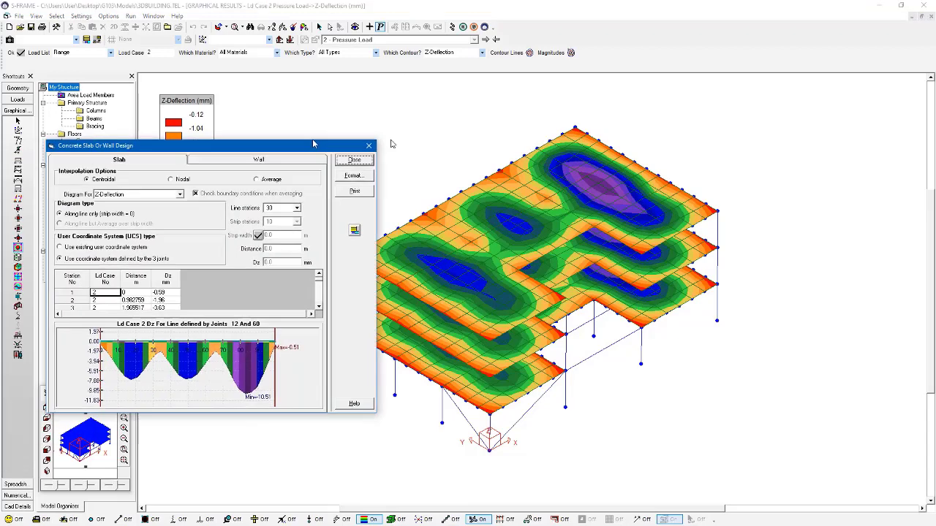
# Read Dz deflection values at several stations along the joint 12–60 line
pyautogui.click(445, 341)
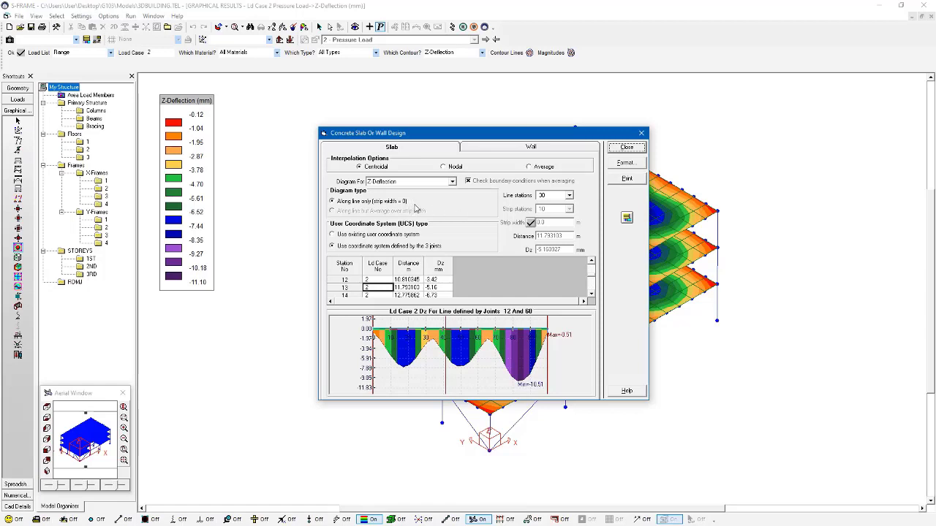
pyautogui.click(386, 354)
pyautogui.moveTo(386, 355)
pyautogui.mouseDown()
pyautogui.moveTo(530, 373)
pyautogui.moveTo(400, 366)
pyautogui.mouseUp()
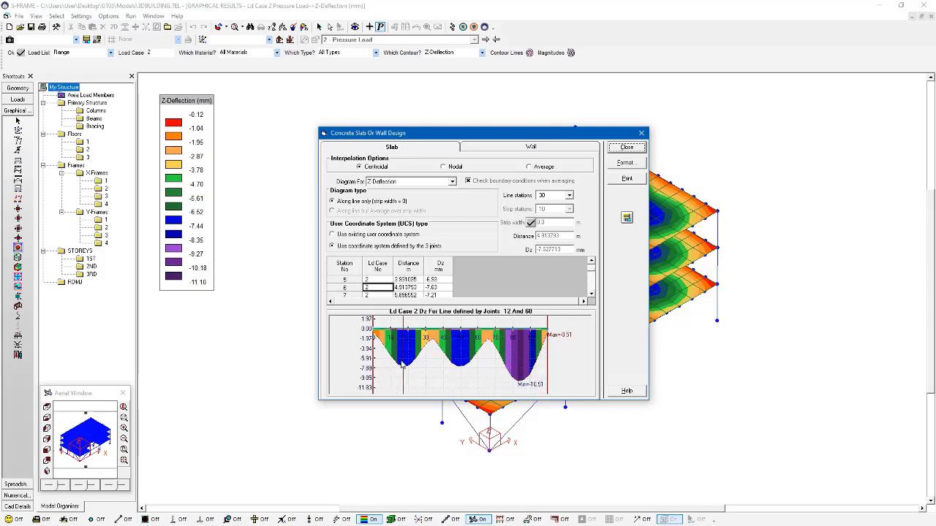
# Close the slab design window and set Strip Integration Line as the member type in geometry view
pyautogui.click(641, 134)
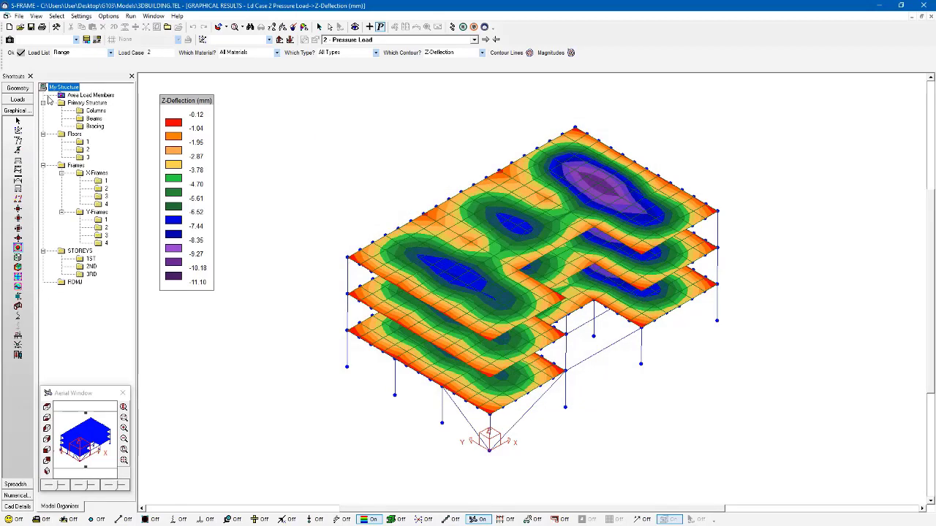
pyautogui.click(27, 88)
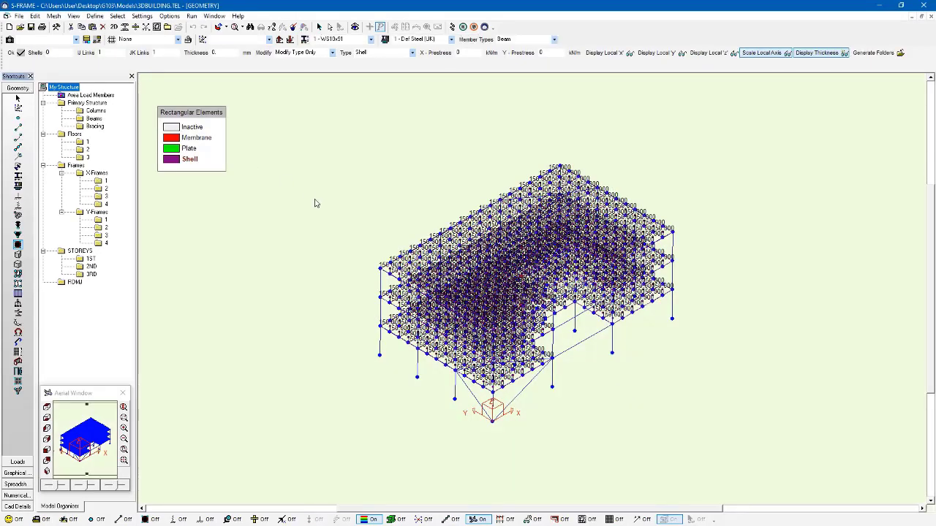
pyautogui.click(18, 98)
pyautogui.scroll(3, 396, 340)
pyautogui.scroll(-1, 392, 328)
pyautogui.click(19, 138)
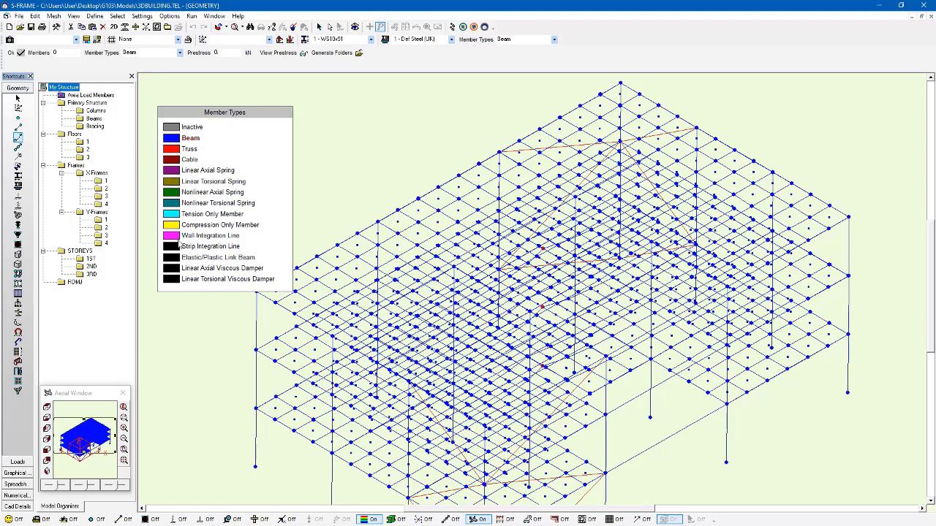
pyautogui.click(177, 251)
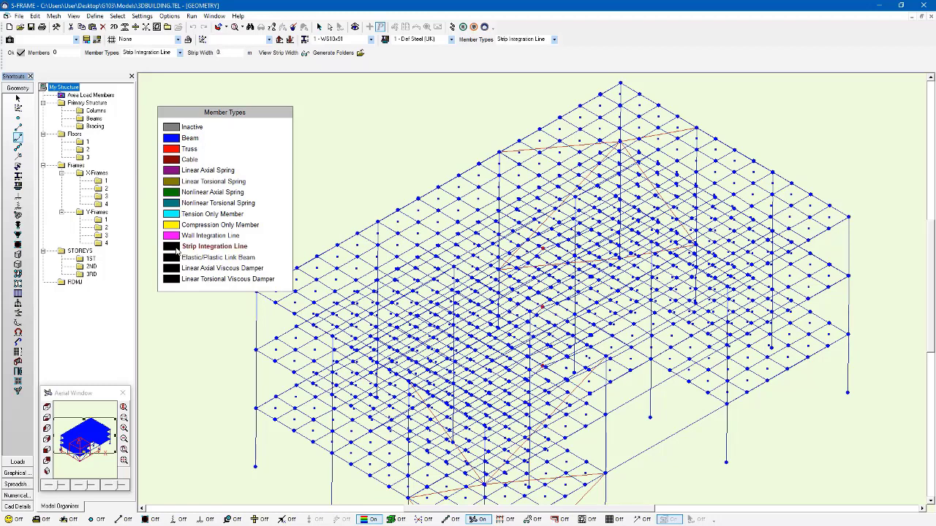
# Draw a strip integration line from its start joint and rerun the analysis
pyautogui.click(17, 130)
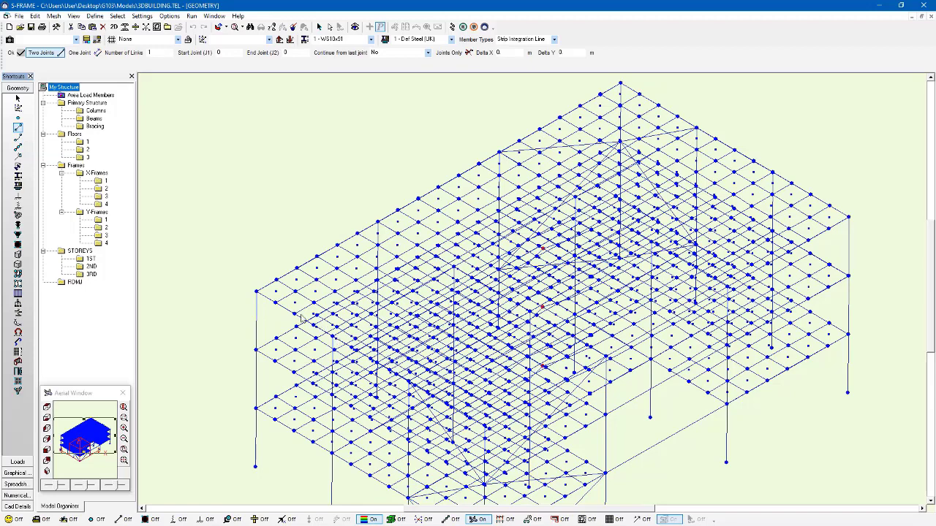
pyautogui.click(295, 313)
pyautogui.click(451, 27)
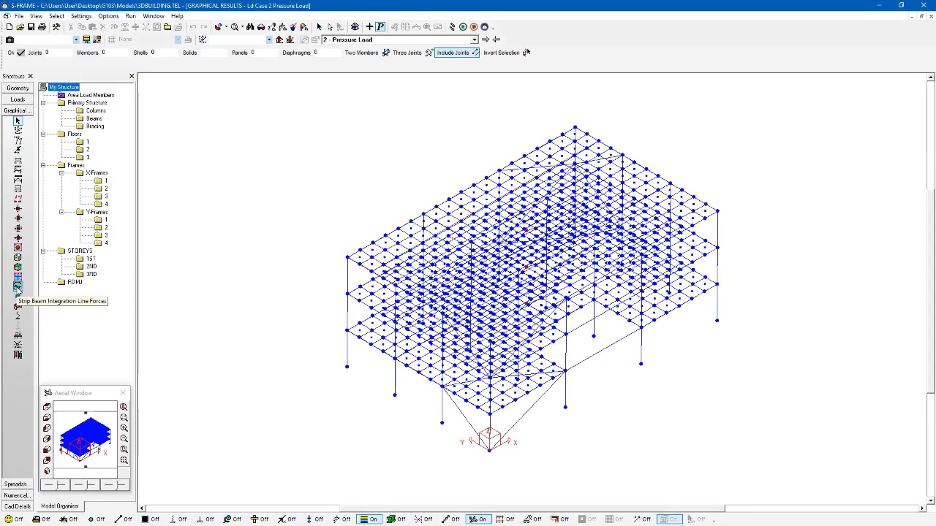
# Plot the strip integration line's Moment My diagram using 100 stations
pyautogui.click(18, 288)
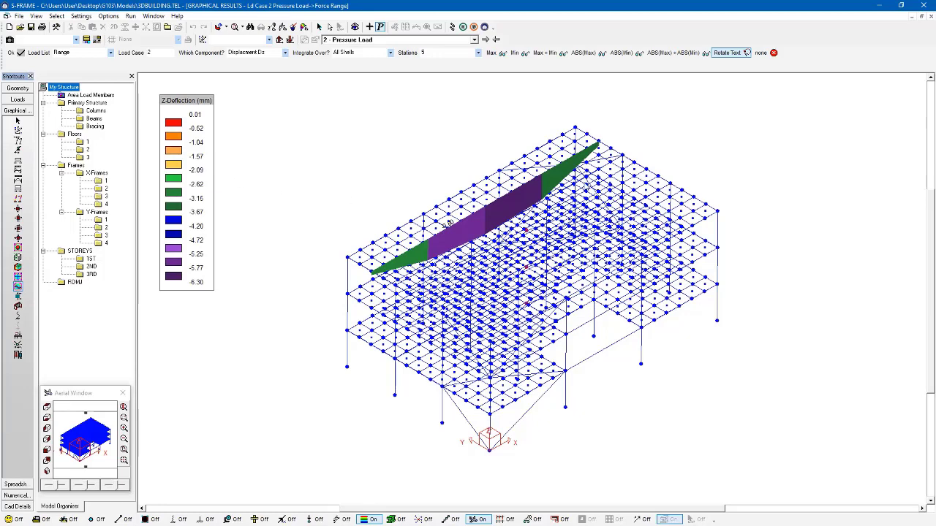
pyautogui.click(482, 53)
pyautogui.moveTo(481, 66); pyautogui.dragTo(481, 93)
pyautogui.click(461, 100)
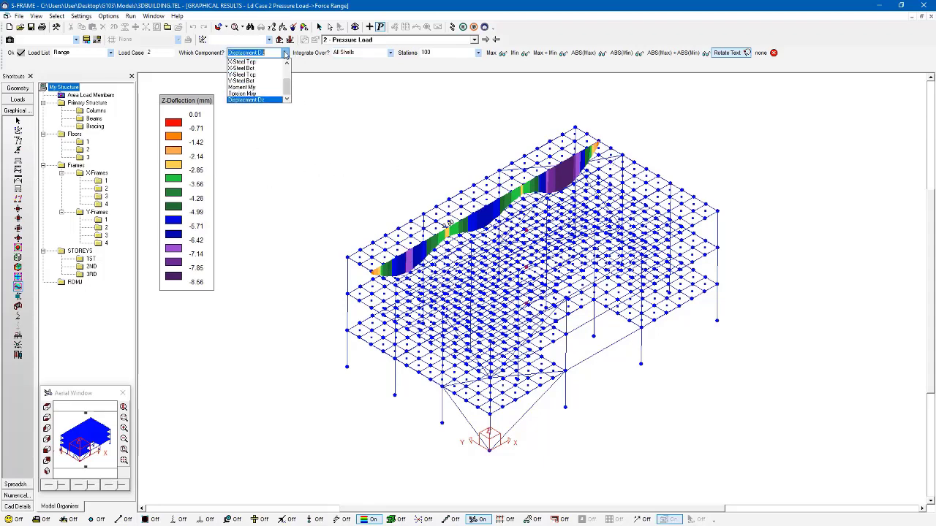
pyautogui.click(270, 88)
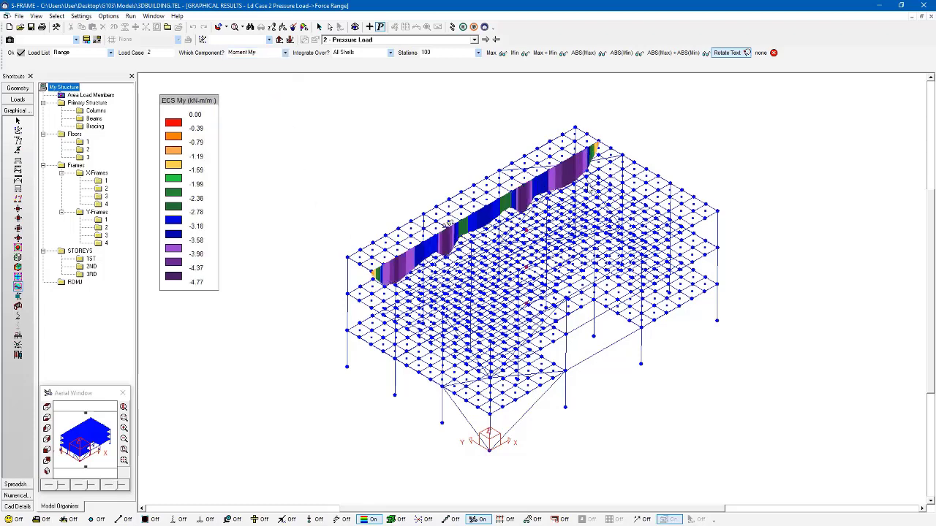
pyautogui.click(284, 53)
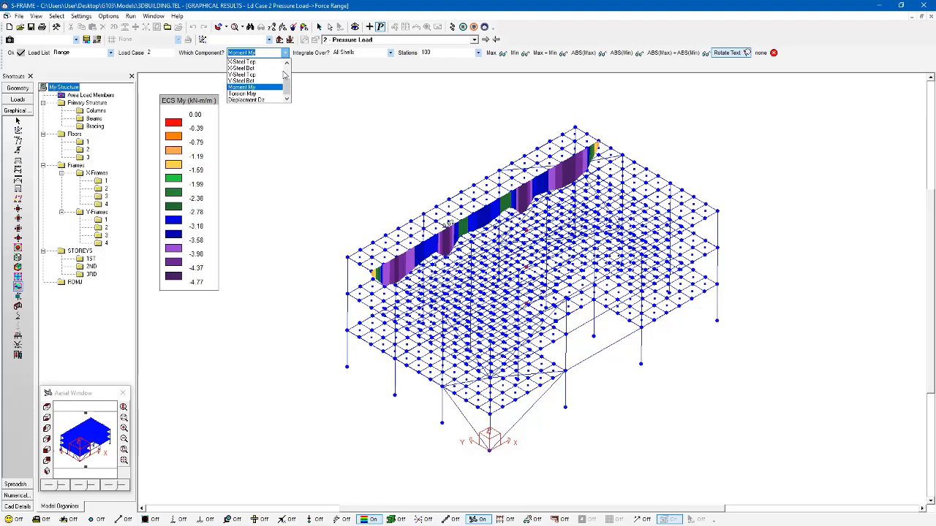
pyautogui.scroll(2, 280, 76)
pyautogui.scroll(2, 256, 73)
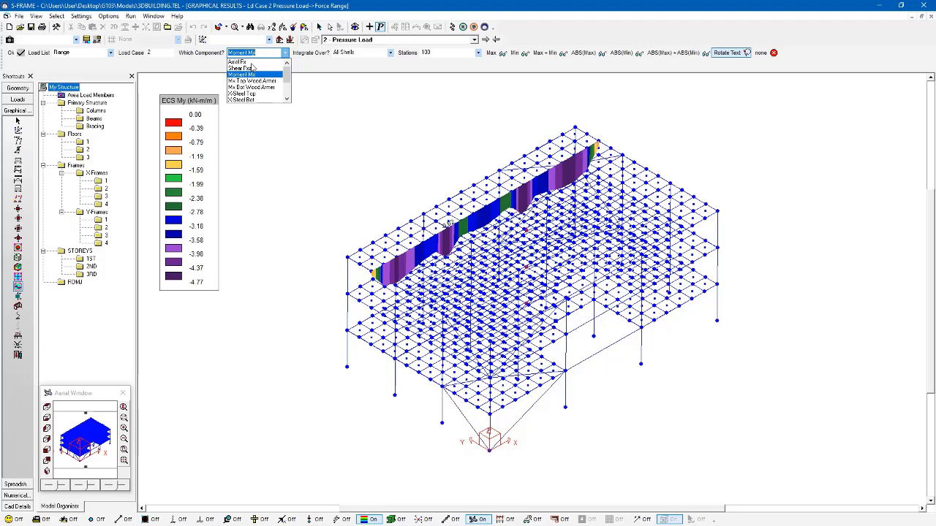